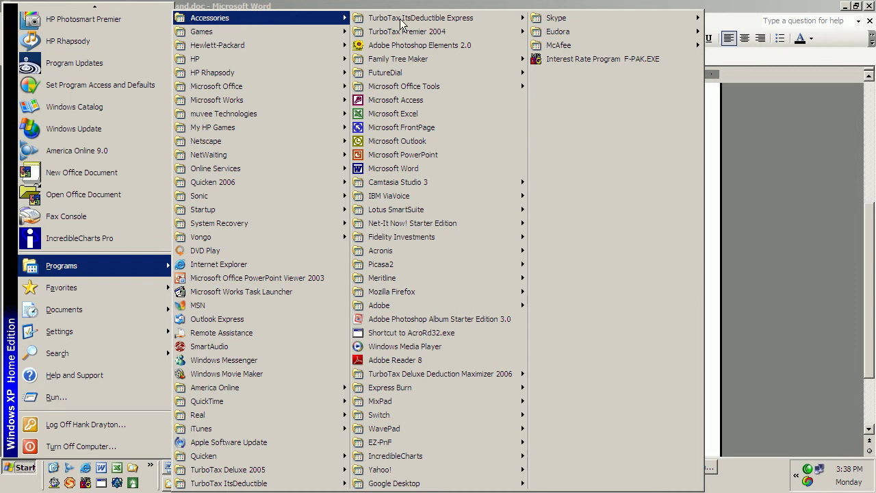
- Launch the Eudora email program and close its Tip of the Day window
mouse_move(575, 30)
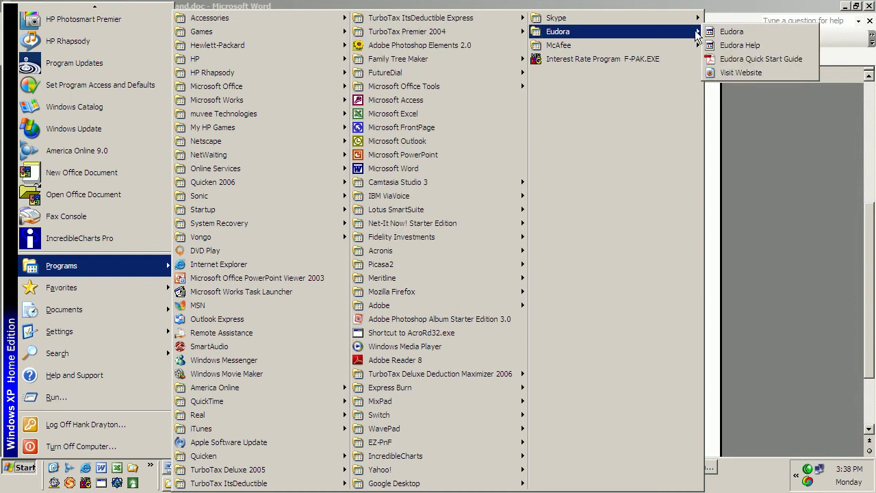
left_click(731, 33)
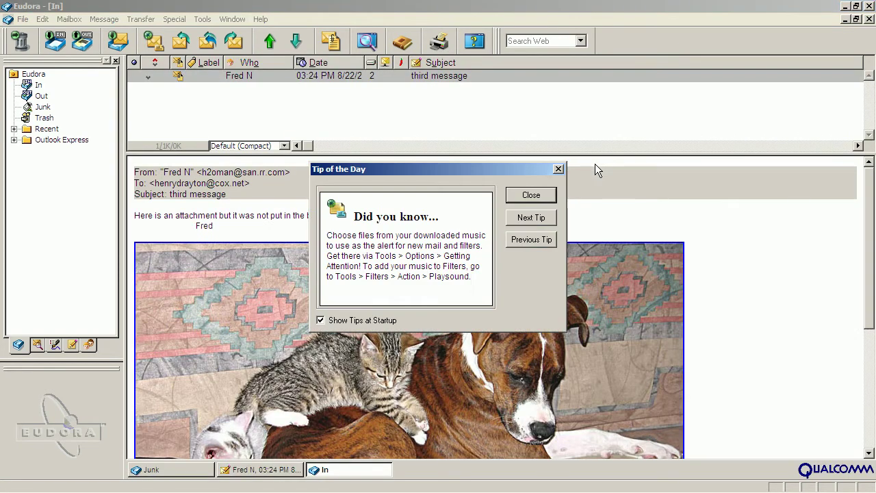
left_click(530, 197)
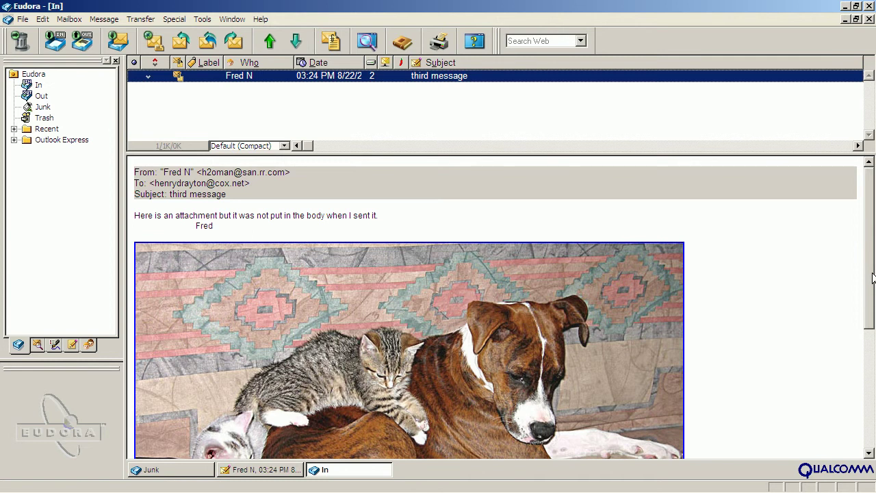
- Open the "third message" email from the In mailbox in its own view and preview its Buddies1.jpg attachment in the image viewer
left_click_drag(870, 331, 870, 364)
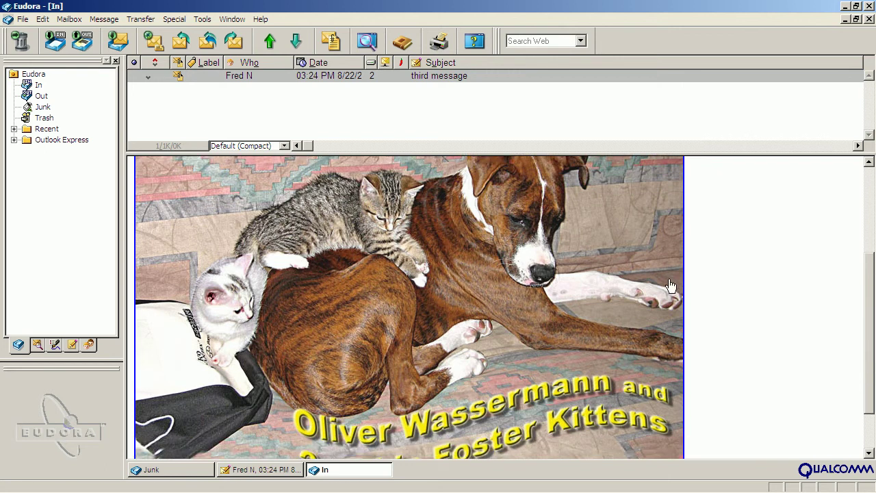
double_click(196, 76)
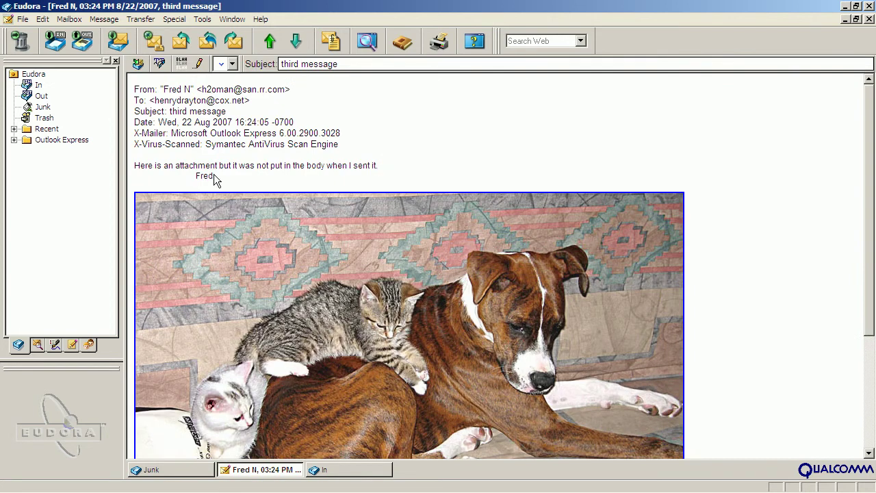
scroll(871, 204, "down", 5)
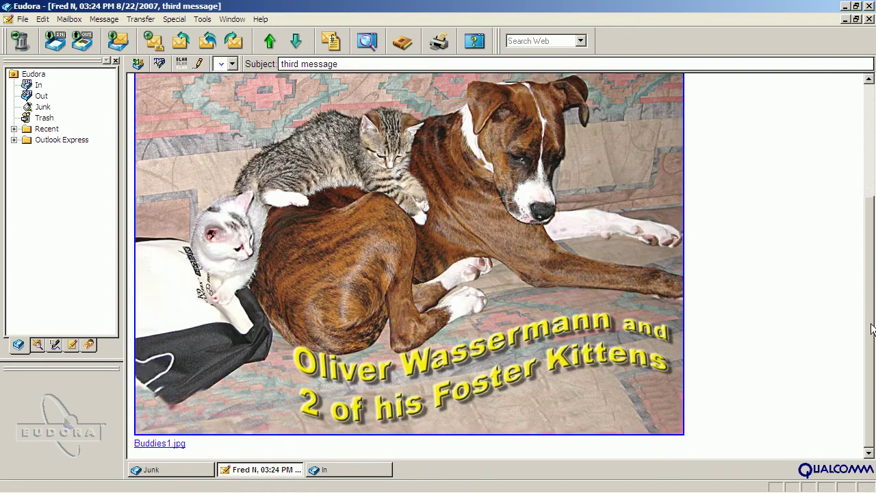
left_click(161, 445)
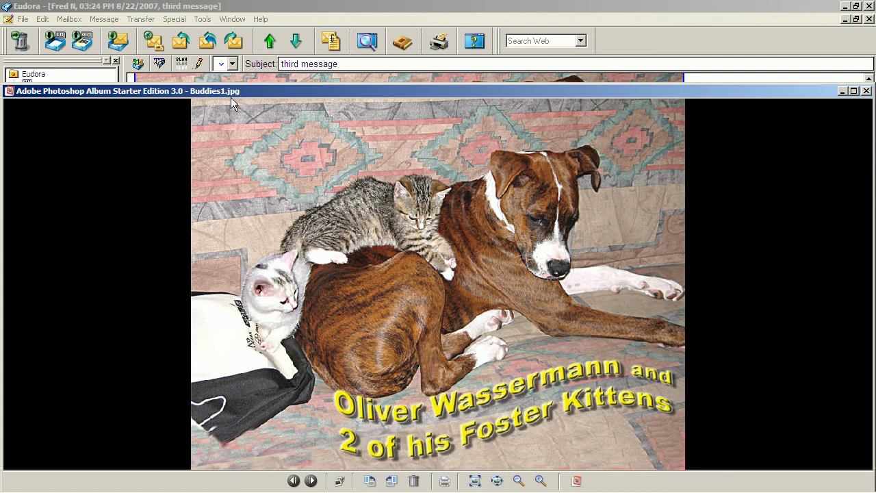
left_click(866, 90)
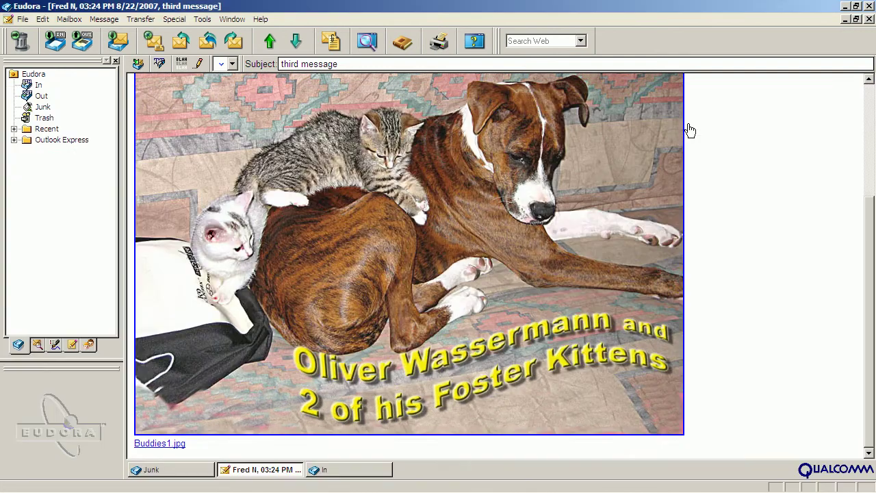
- Save the Buddies1.jpg attachment to My Documents\SCG Demo\My Pictures\Received by Email, keeping its file name
right_click(157, 449)
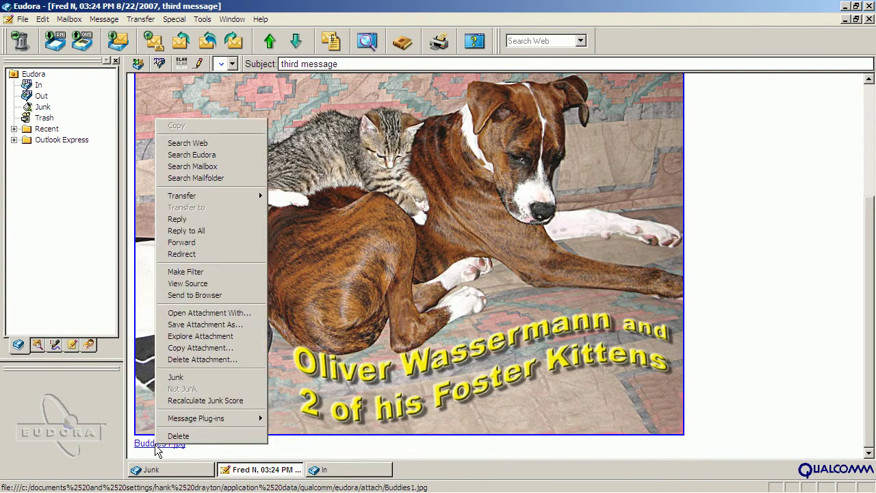
left_click(203, 325)
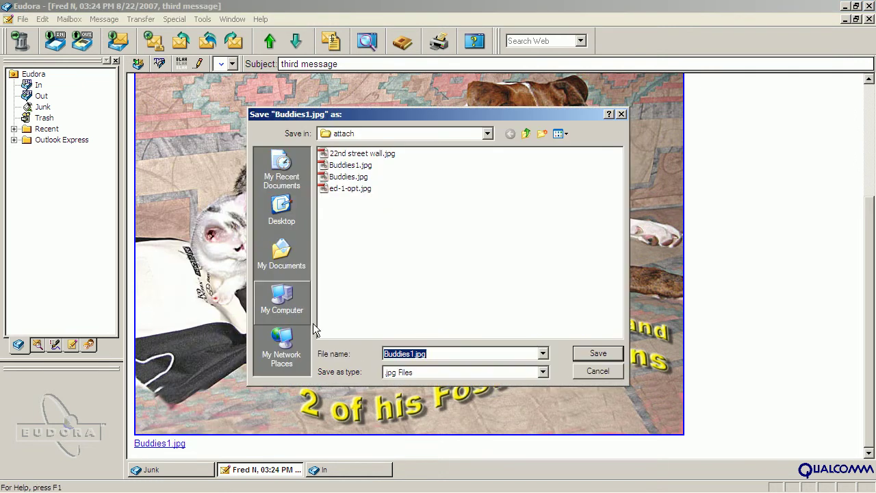
left_click(489, 134)
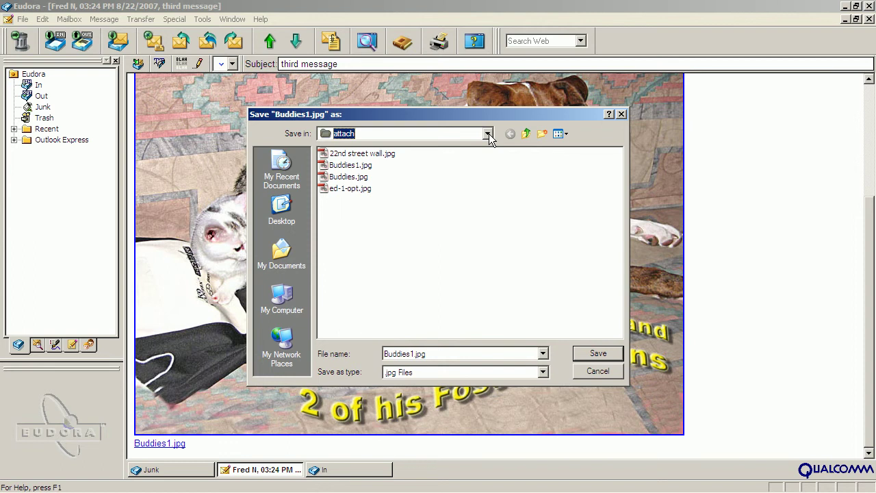
left_click(489, 134)
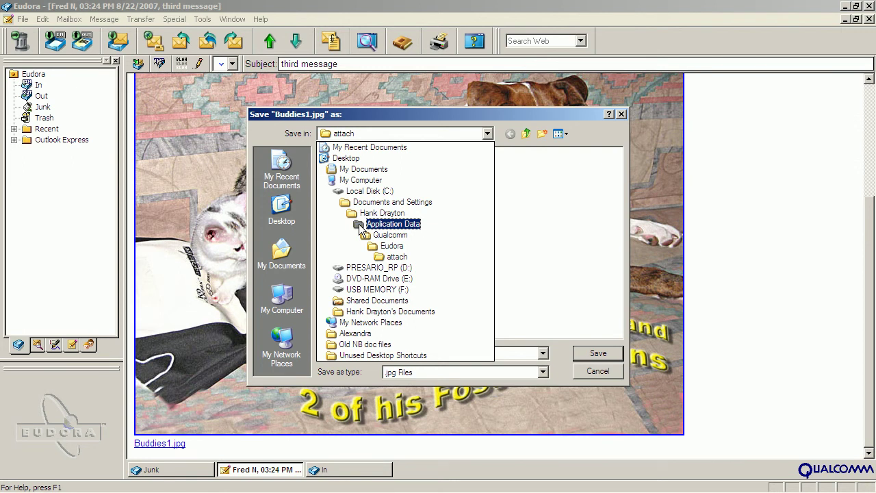
left_click(344, 172)
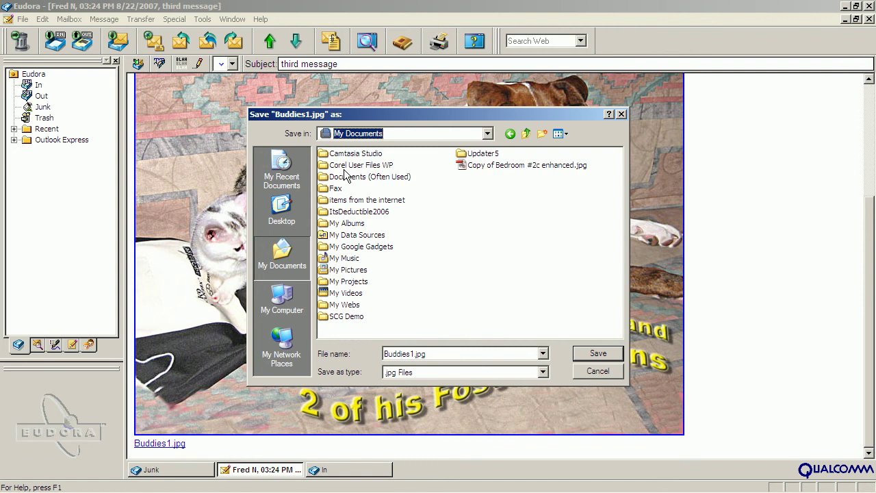
double_click(323, 317)
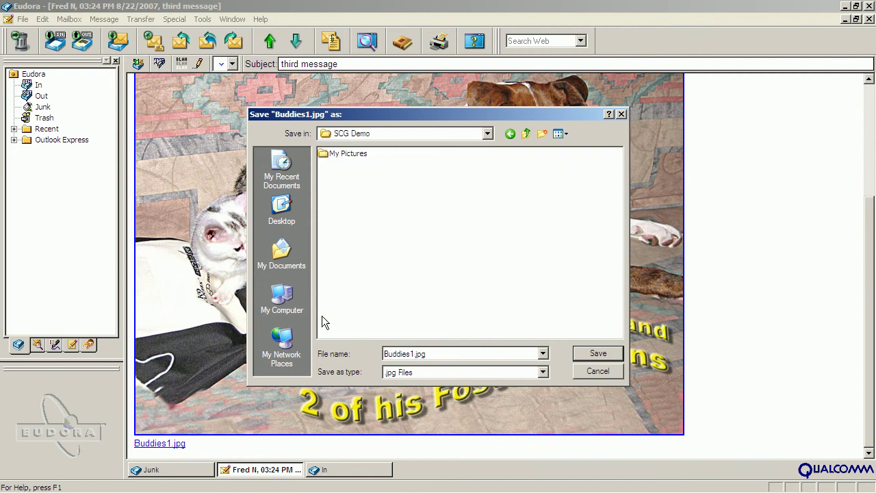
double_click(325, 154)
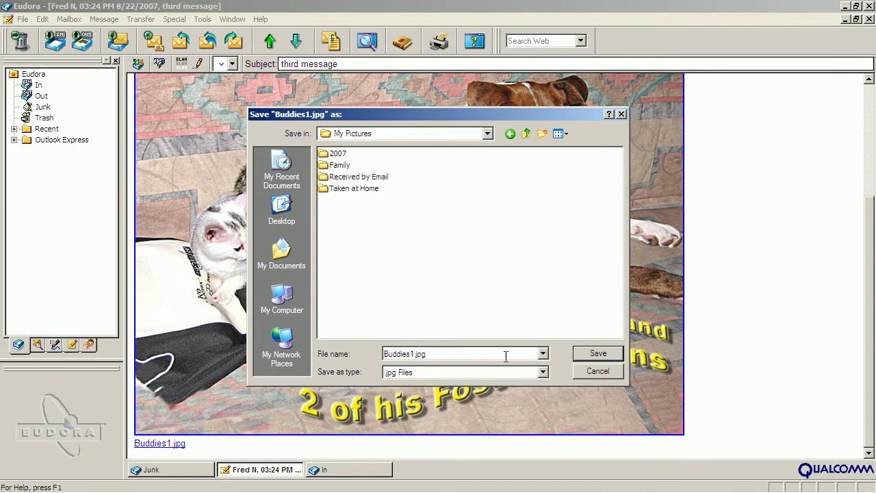
left_click(324, 180)
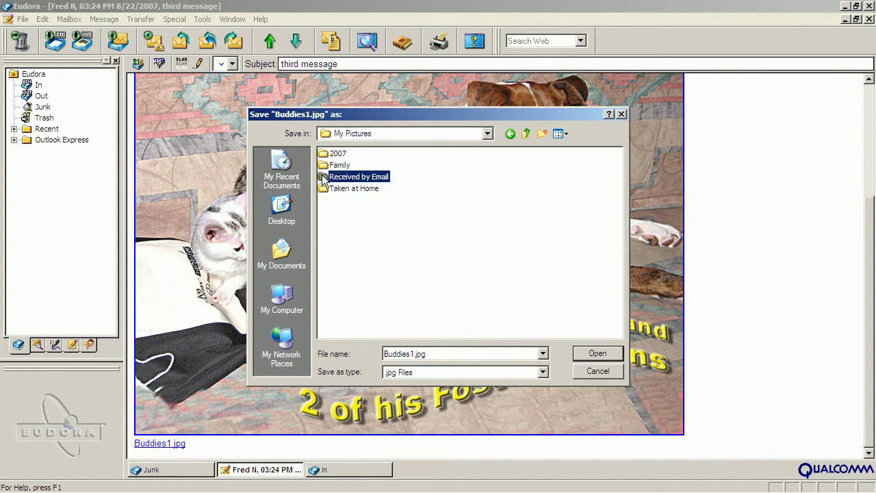
double_click(324, 179)
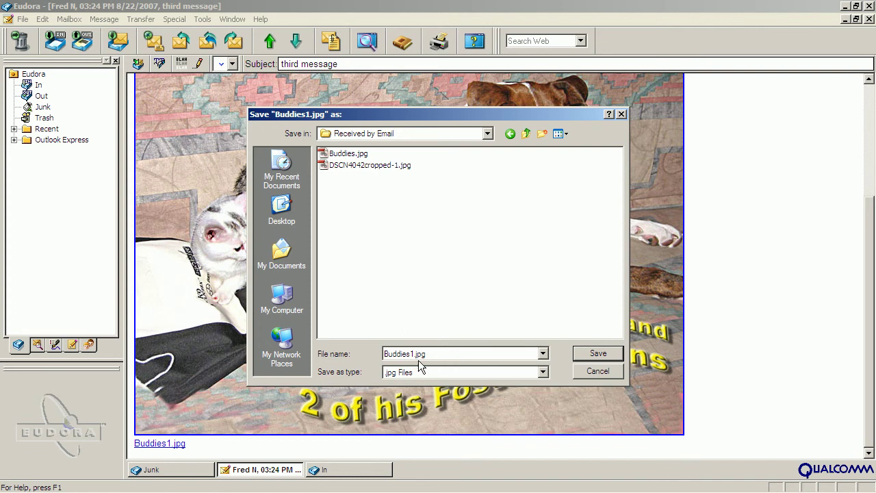
left_click(593, 356)
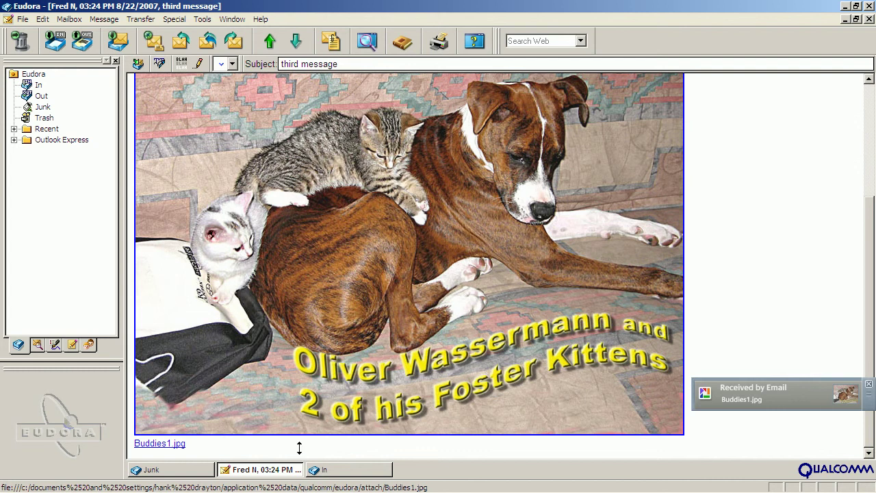
- Check the Received by Email folder in Windows Explorer for the saved picture and return to the Eudora message
mouse_move(248, 489)
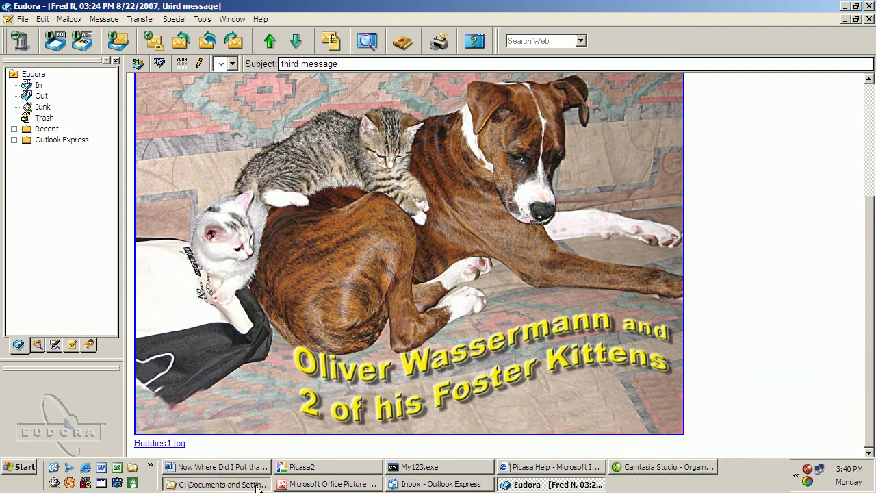
left_click(260, 484)
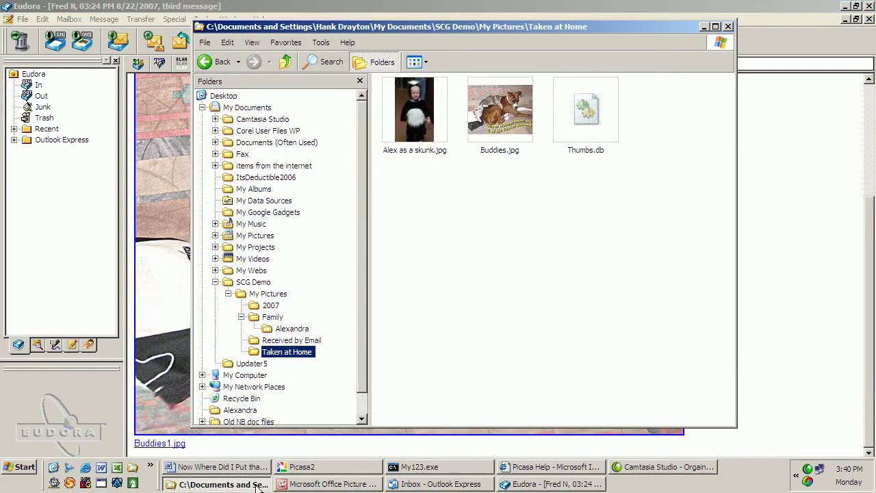
left_click(252, 341)
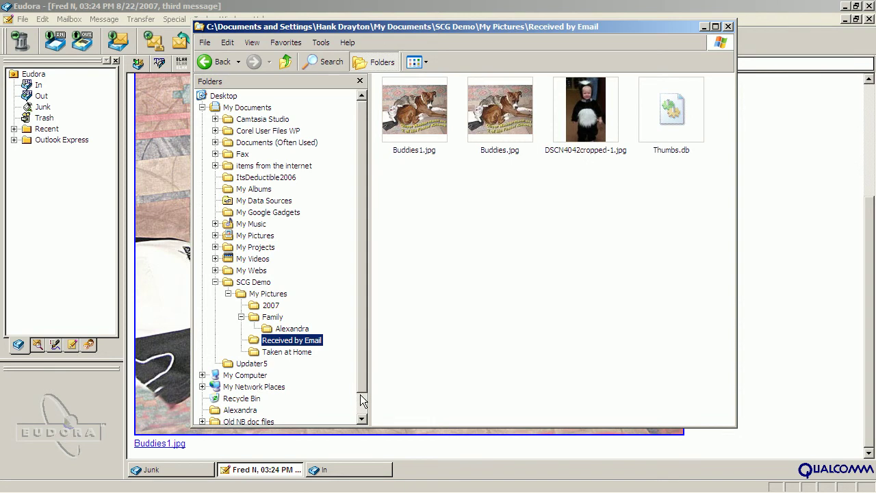
left_click(784, 449)
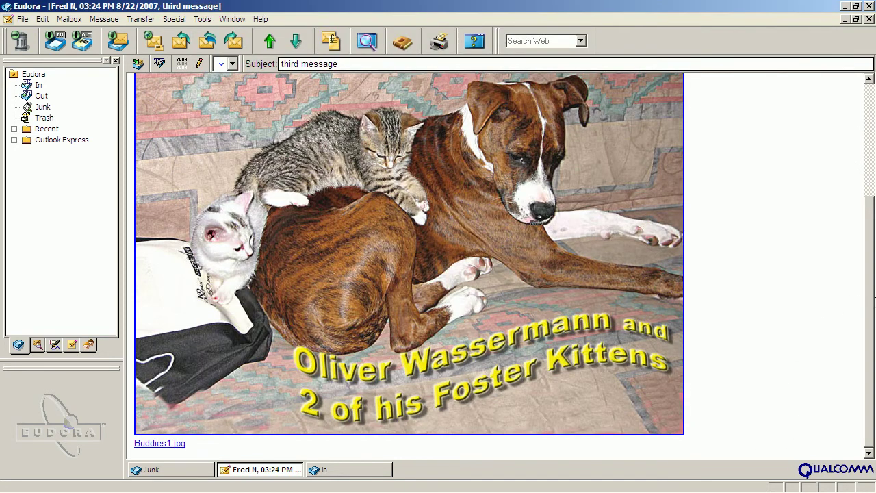
scroll(874, 301, "up", 3)
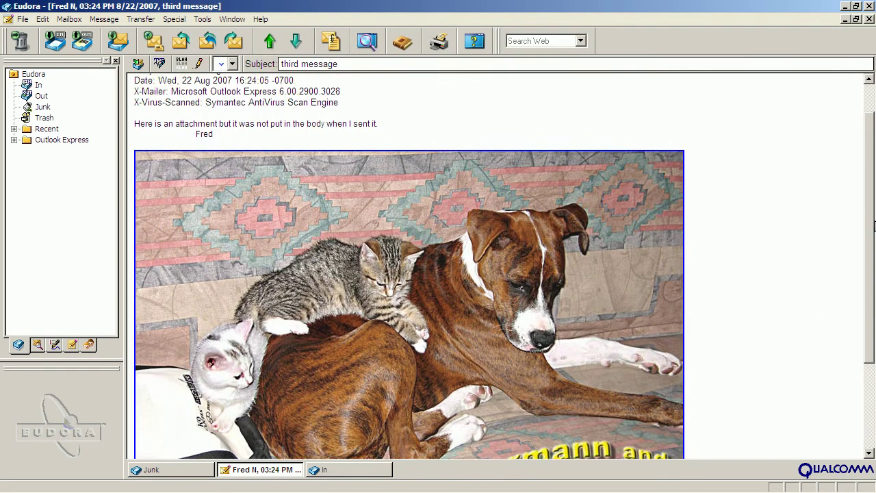
scroll(874, 303, "down", 3)
scroll(666, 390, "down", 1)
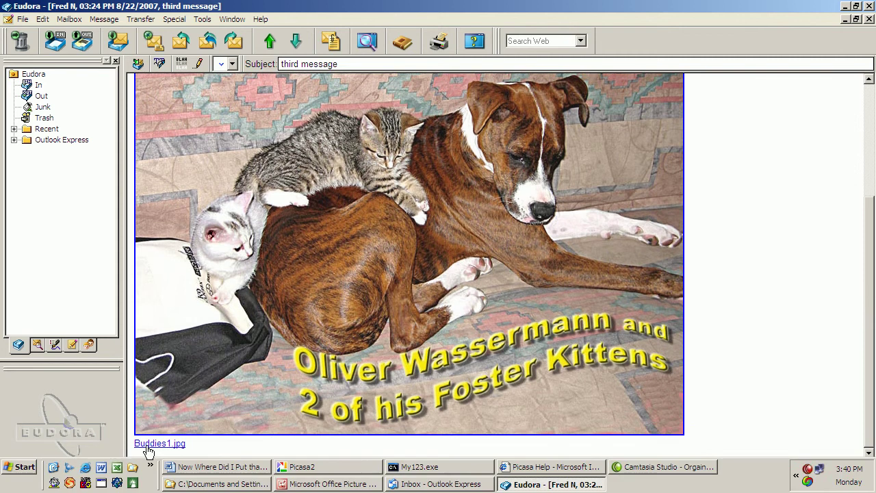
right_click(329, 242)
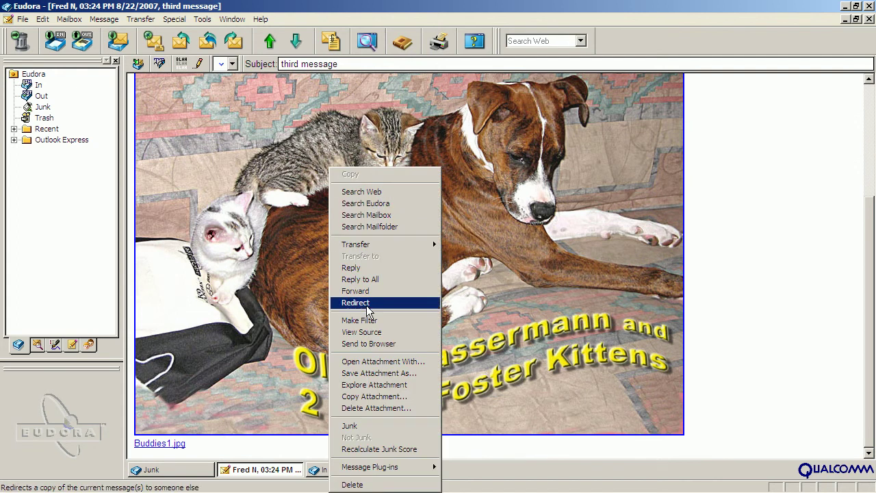
left_click(364, 372)
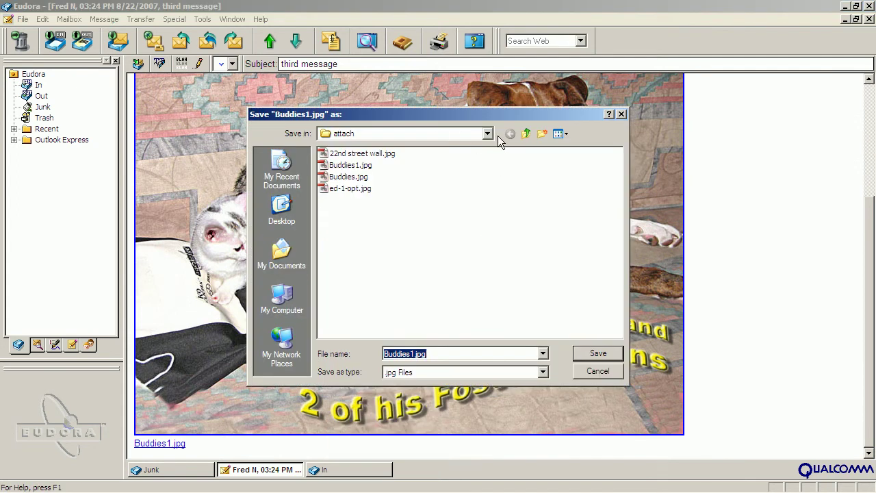
left_click(489, 133)
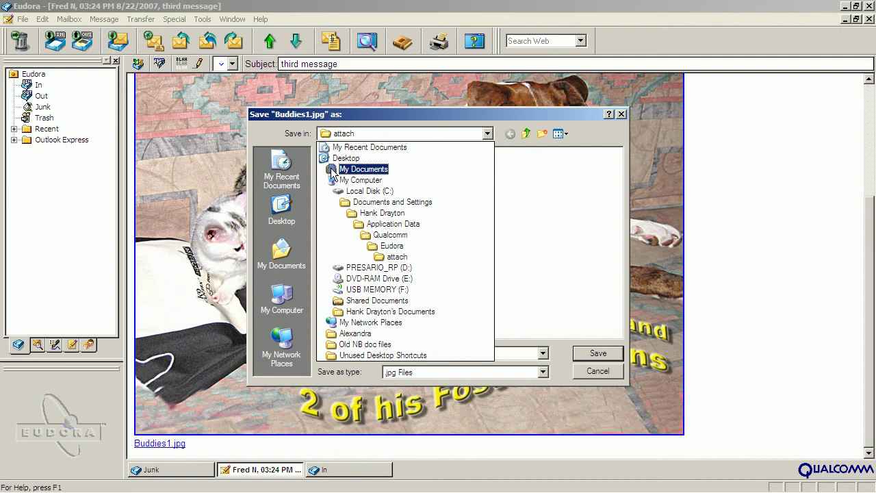
left_click(623, 113)
left_click(622, 113)
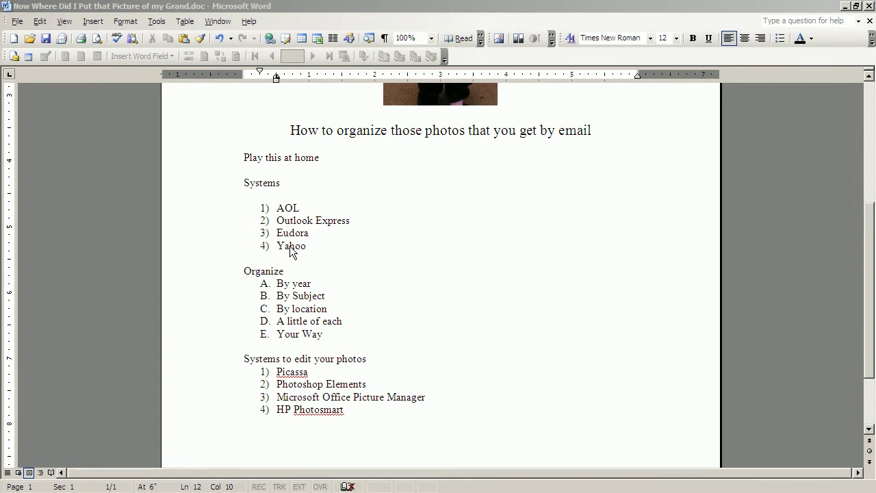
- Switch to Internet Explorer and open the Yahoo! Mail inbox
key("alt+Tab")
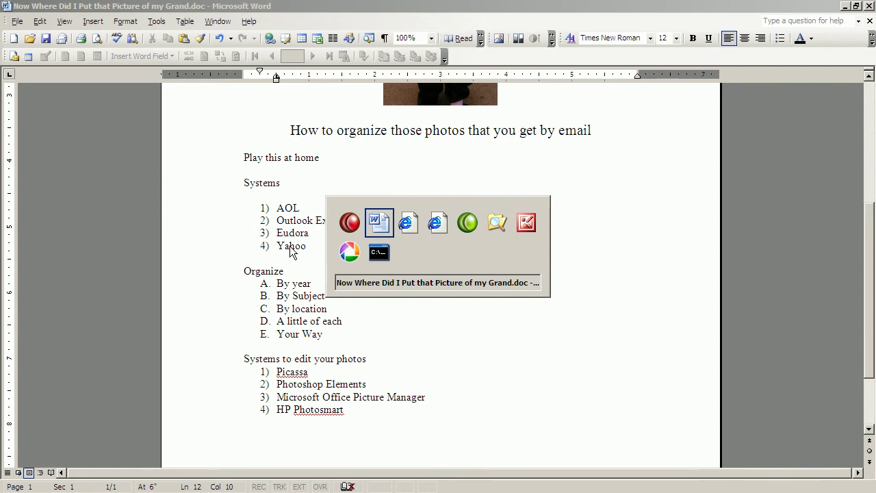
key("alt+Tab")
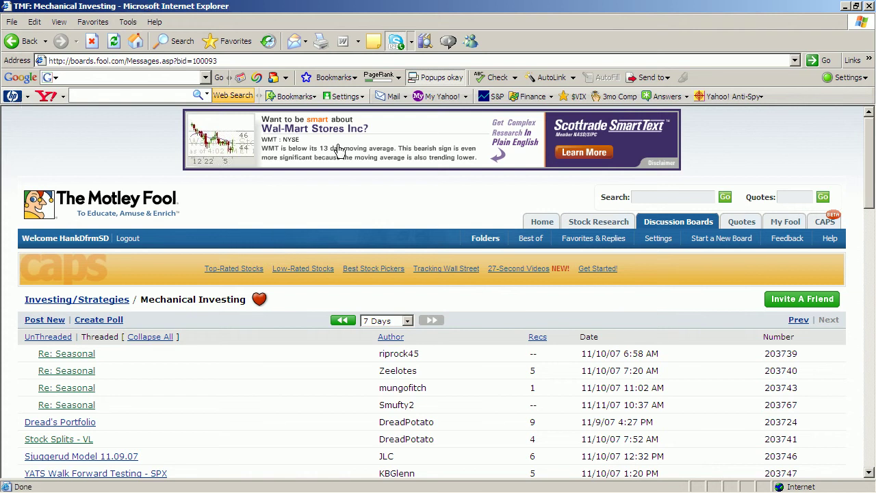
left_click(387, 97)
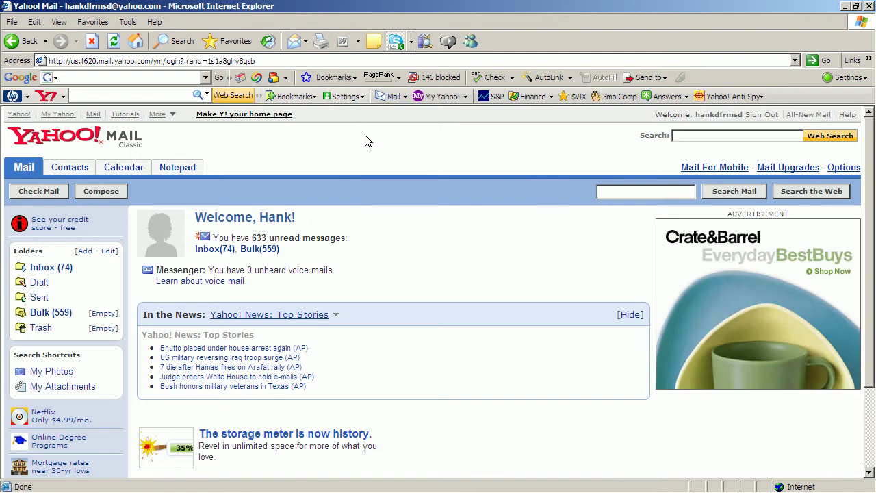
left_click(36, 271)
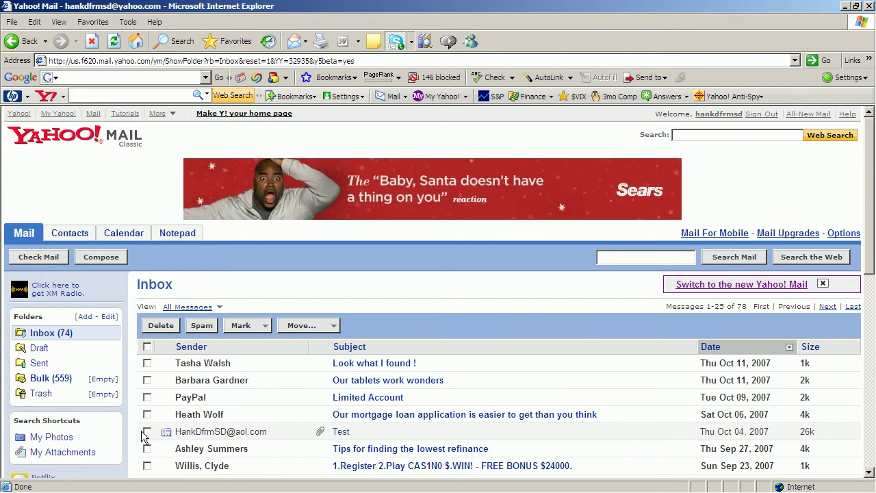
- Open the email with the subject "Test" and bring its Copy_of_Ext2_HP.JPG photo attachment into view
left_click(340, 432)
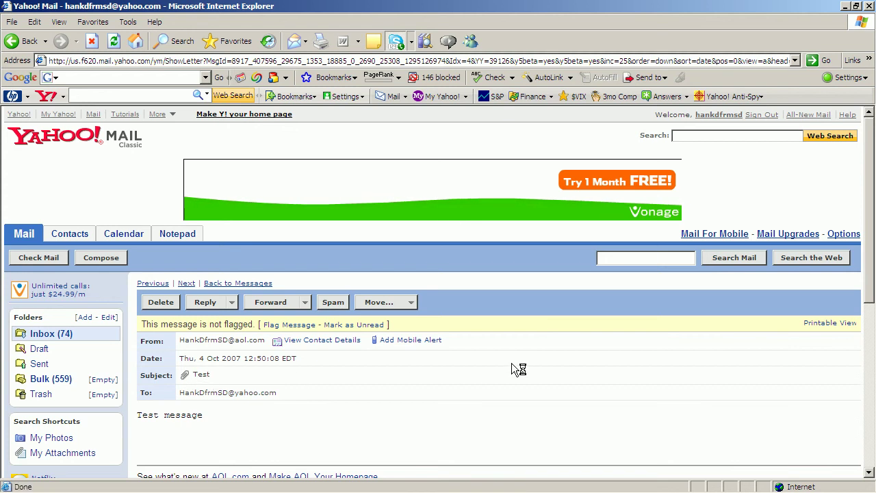
scroll(511, 362, "down", 6)
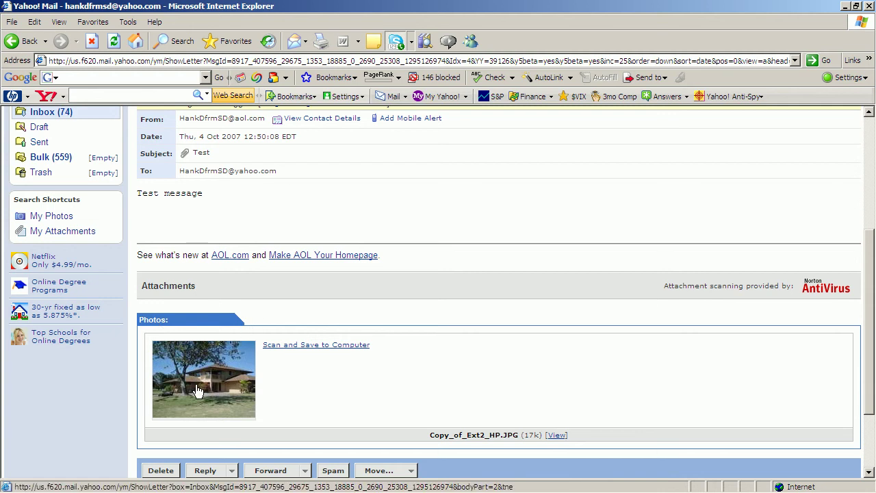
scroll(342, 376, "down", 2)
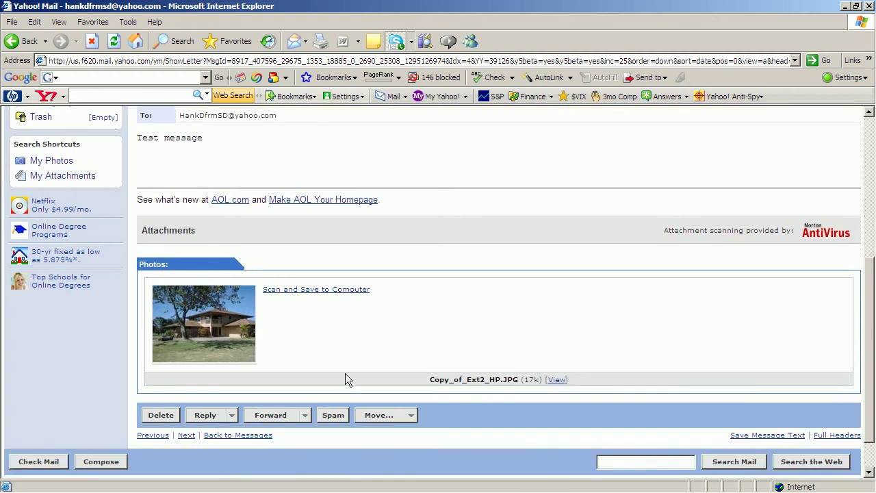
- Start saving the attached house picture to the computer and browse to My Documents\SCG Demo\My Pictures as the destination
scroll(347, 376, "up", 2)
scroll(347, 371, "down", 2)
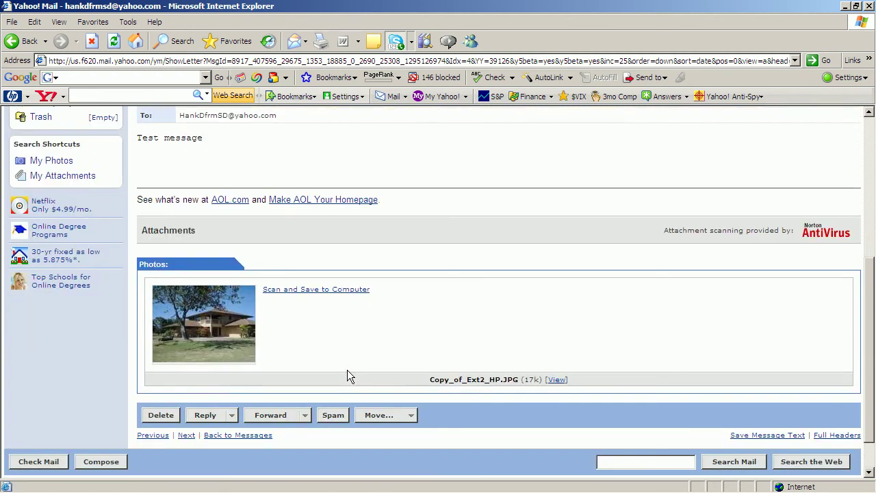
right_click(200, 327)
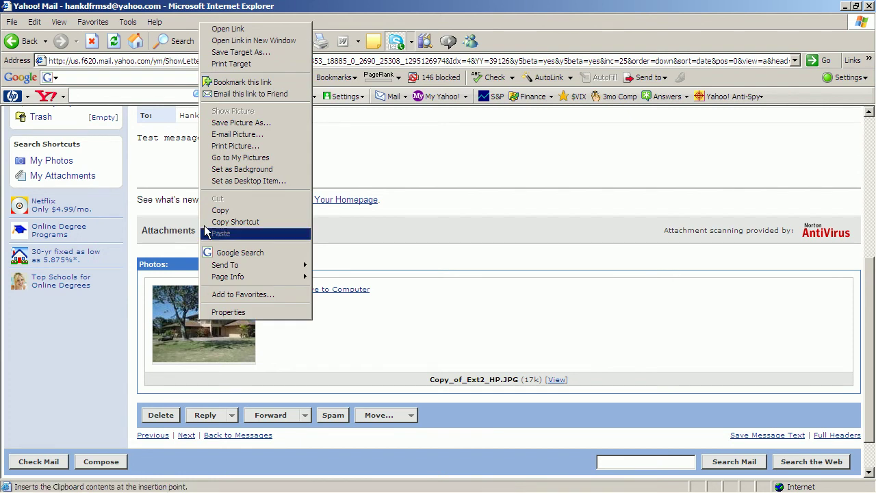
left_click(221, 125)
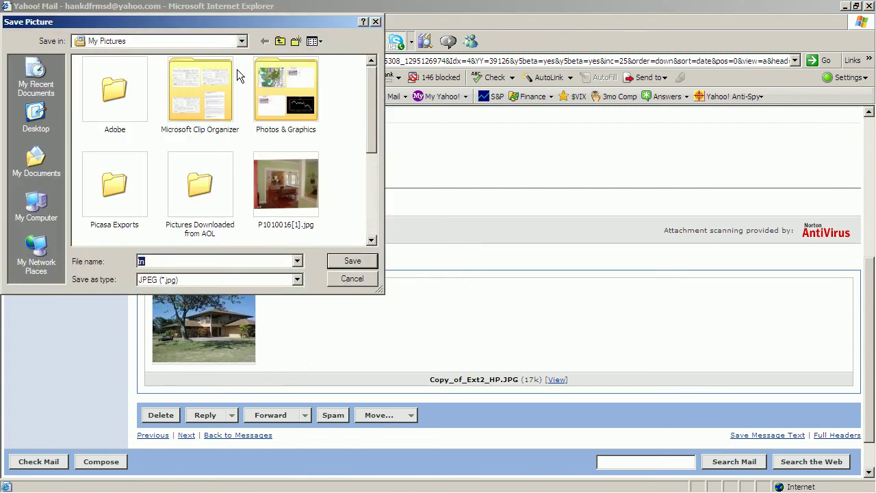
left_click(243, 43)
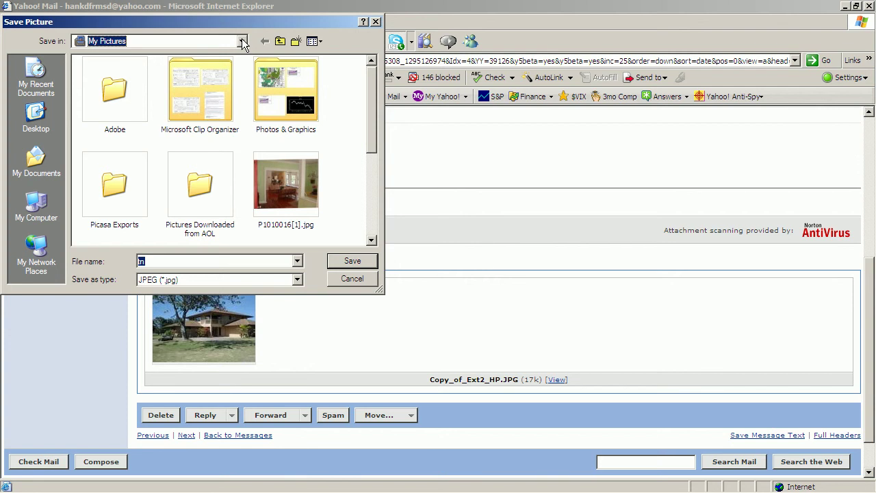
left_click(243, 43)
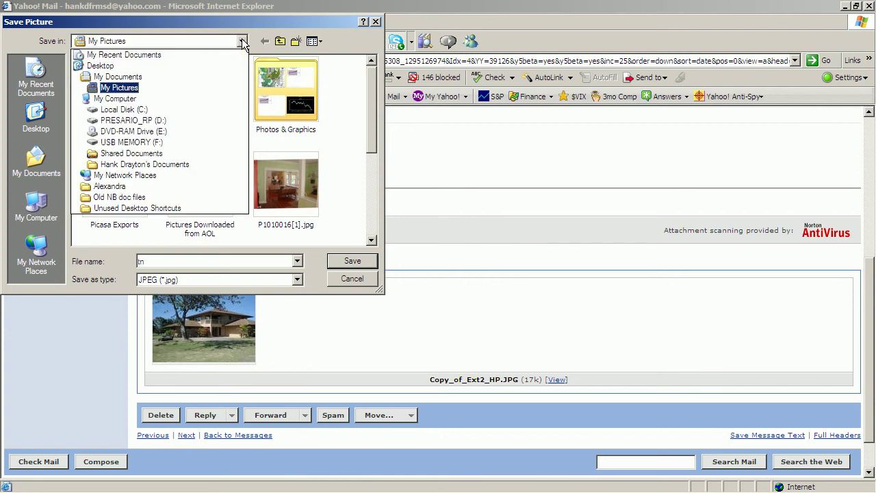
left_click(91, 77)
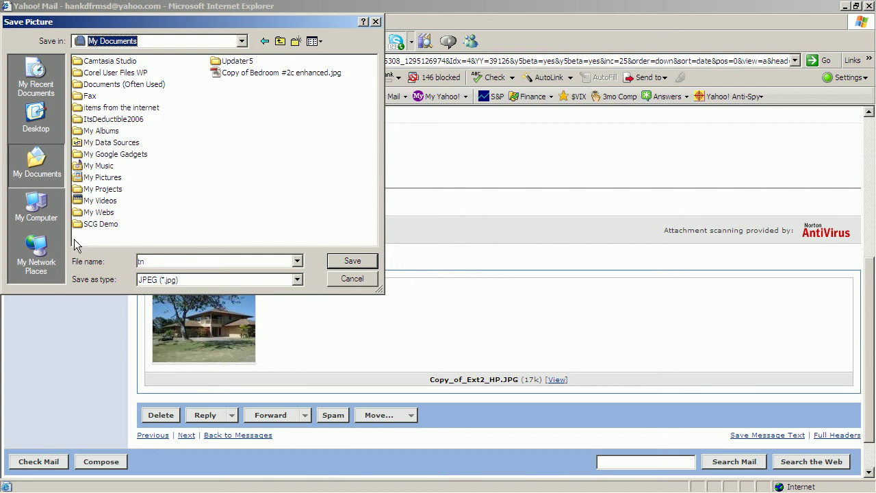
double_click(74, 224)
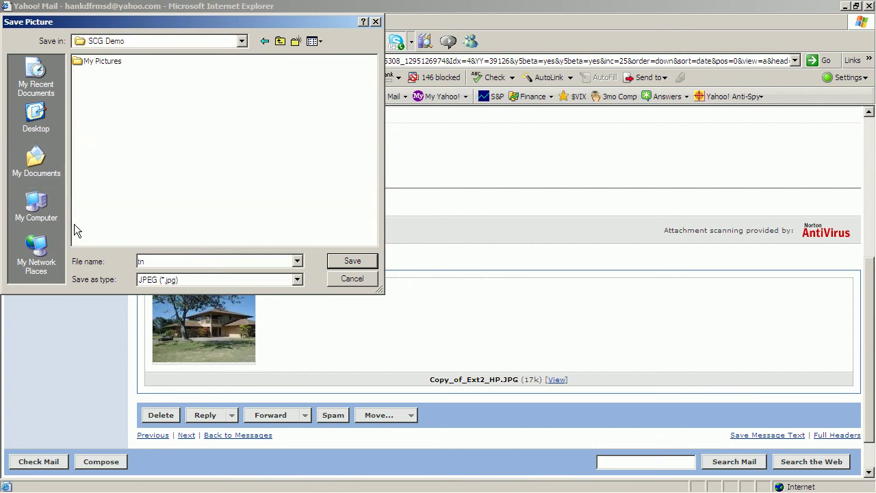
double_click(79, 60)
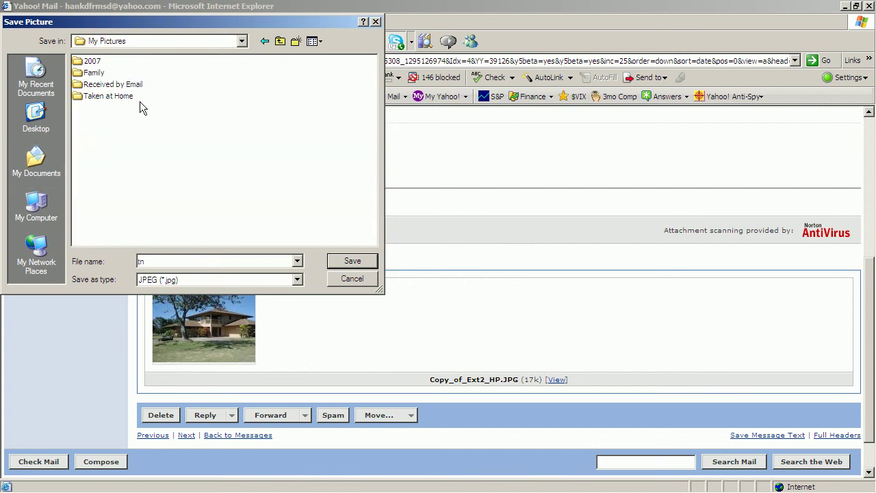
- Name the picture Hale Kipa and save it as a JPEG in SCG Demo\My Pictures
left_click(75, 84)
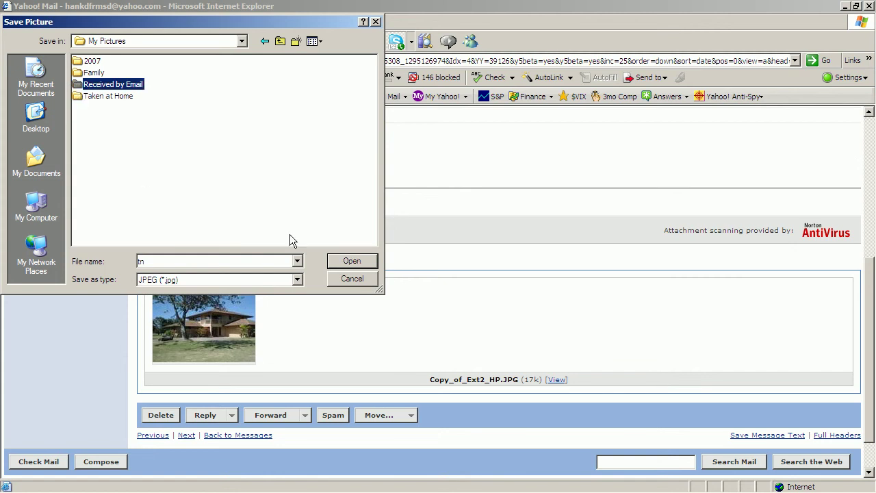
left_click(210, 262)
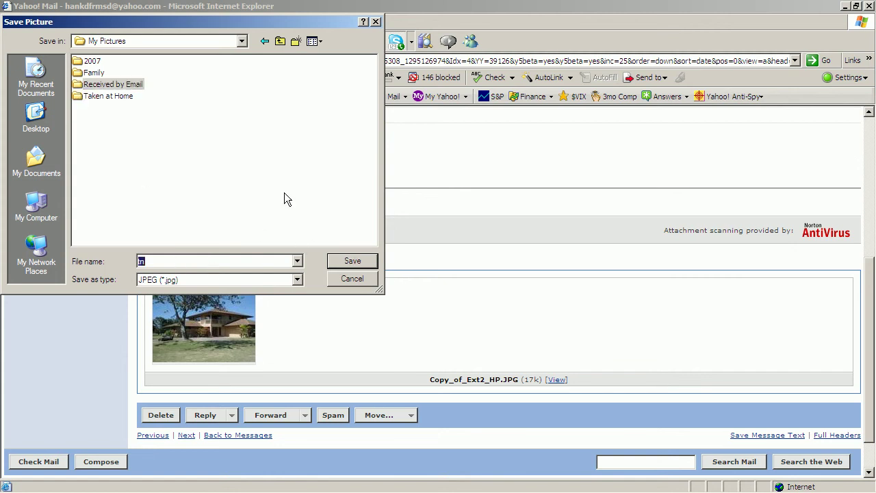
type("Hale Kipa")
left_click(349, 261)
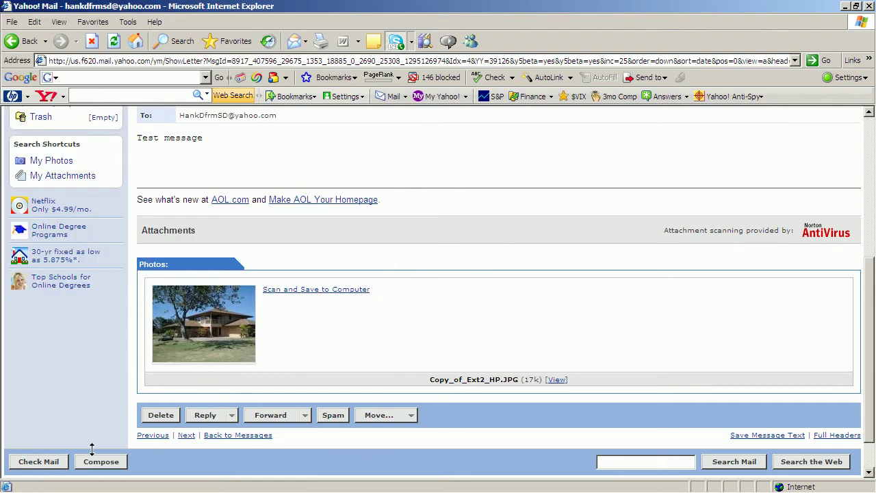
- Look for the saved Hale Kipa picture in Windows Explorer, checking the Received by Email, Taken at Home and My Pictures folders under SCG Demo
mouse_move(115, 490)
left_click(250, 487)
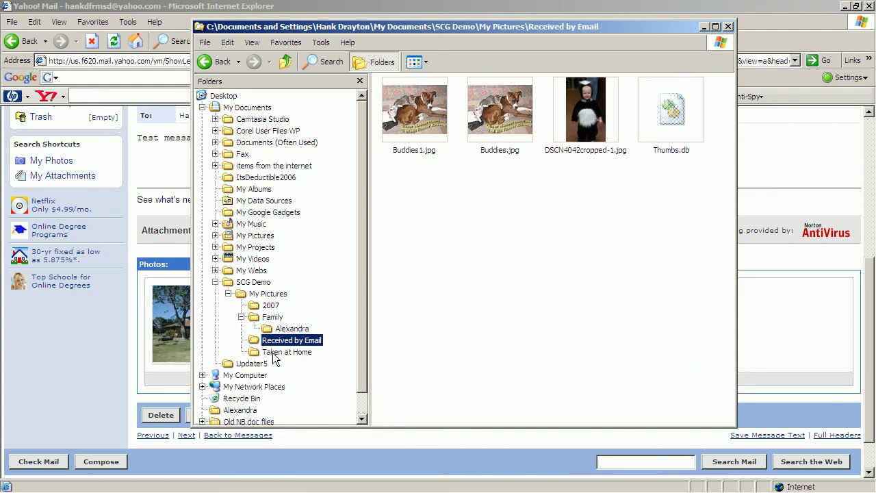
left_click(274, 354)
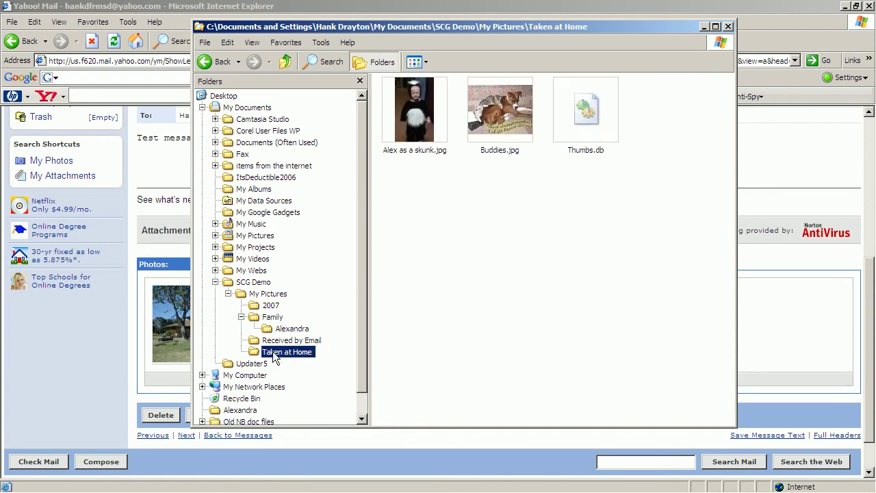
left_click(273, 341)
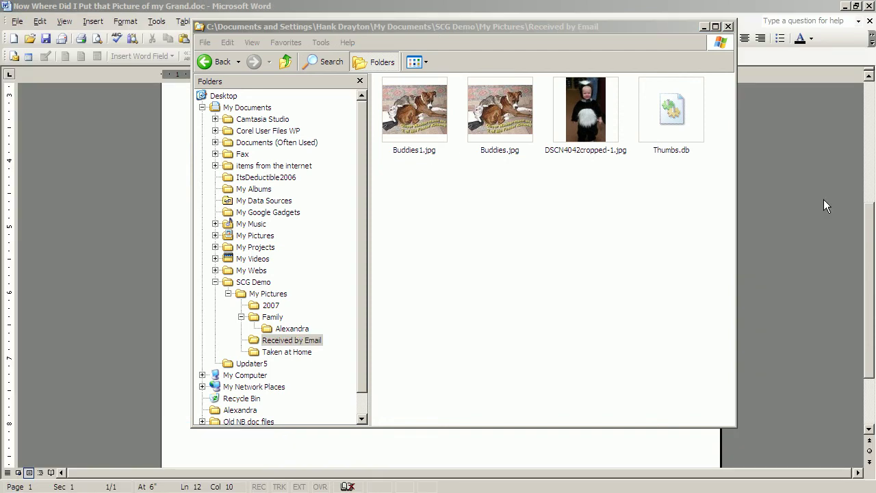
left_click(295, 342)
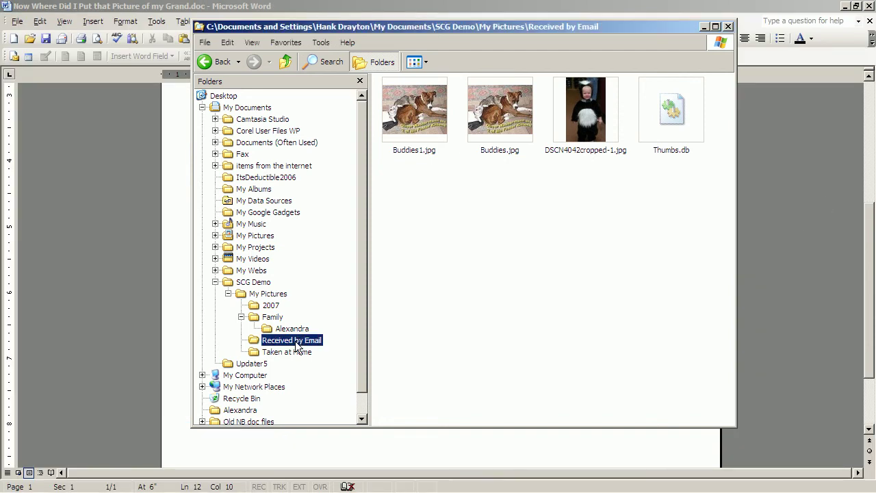
left_click(296, 342)
key("Return")
left_click(254, 293)
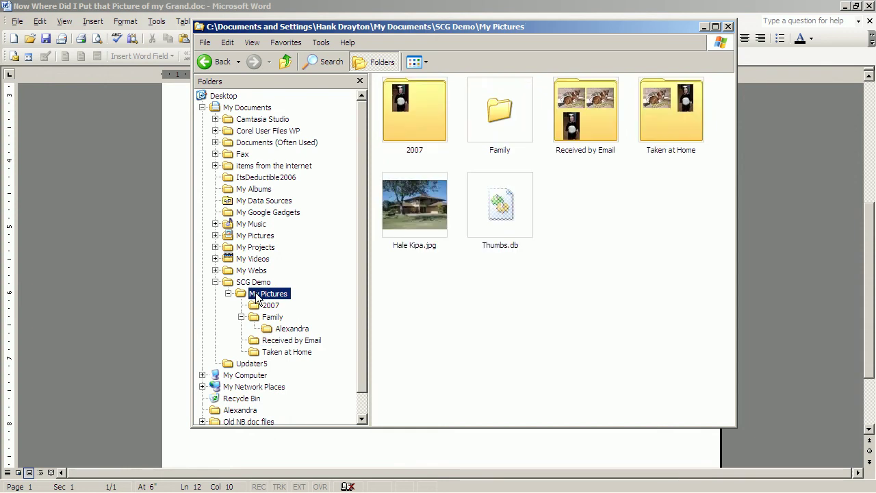
- Move Hale Kipa.jpg from SCG Demo\My Pictures into the Received by Email folder and open that folder
double_click(420, 209)
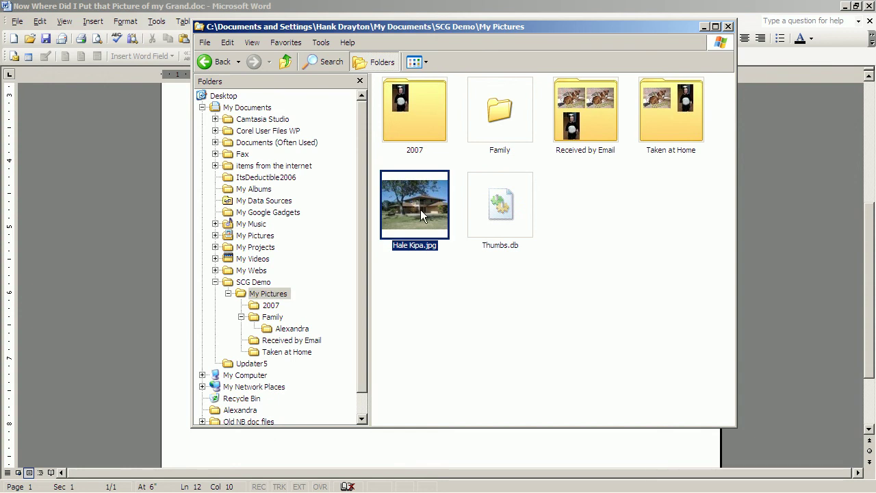
right_click(420, 213)
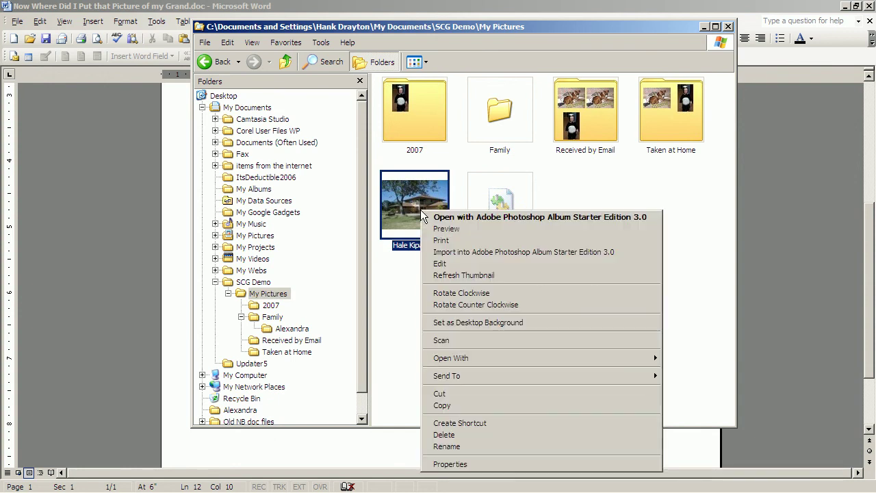
left_click(406, 203)
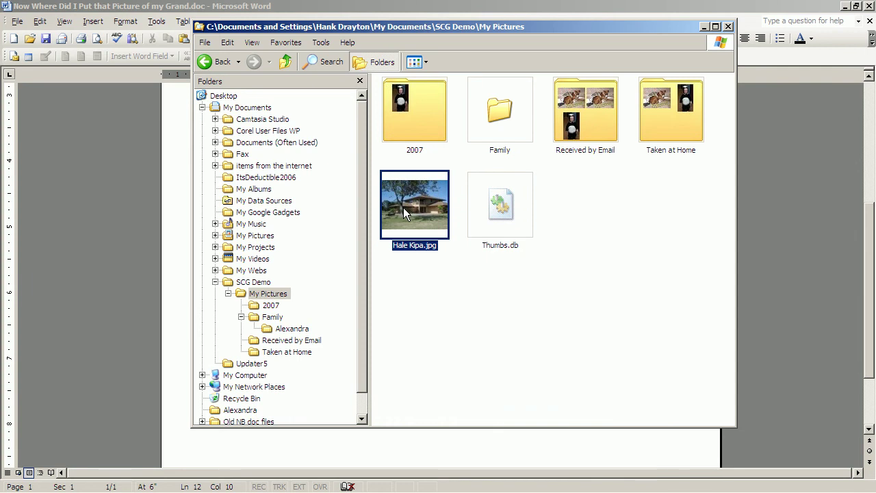
left_click_drag(348, 262, 294, 347)
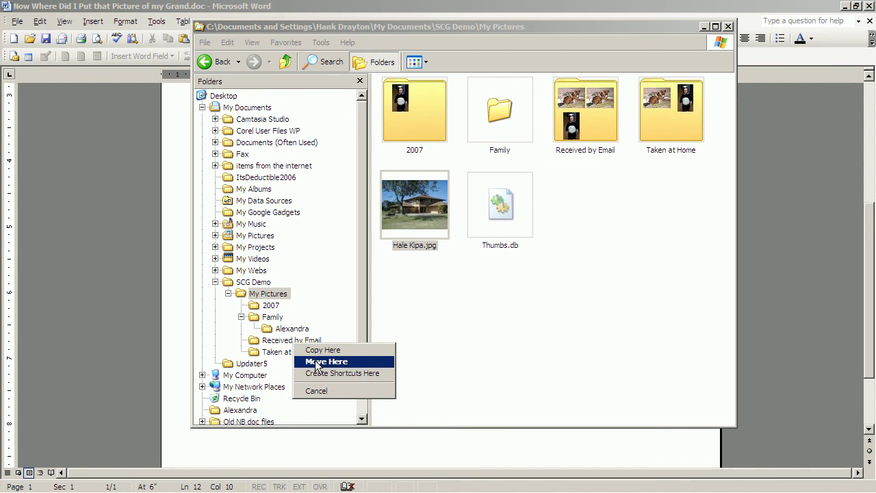
left_click(315, 362)
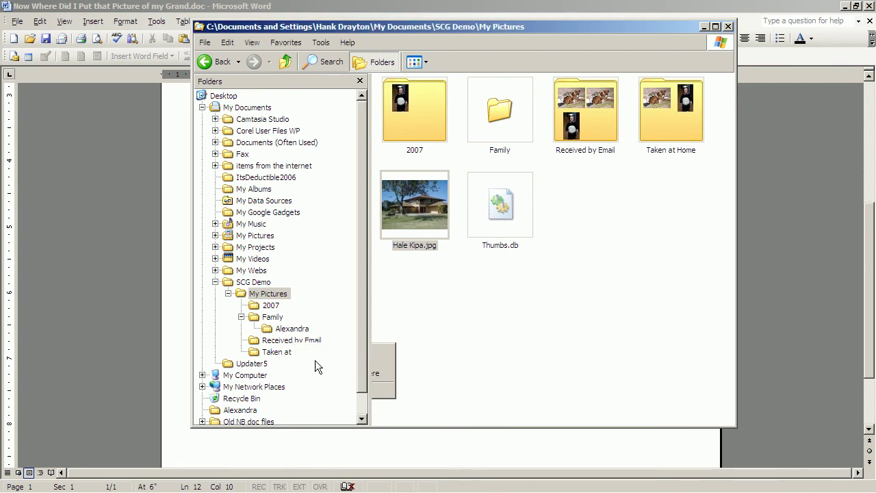
left_click(254, 346)
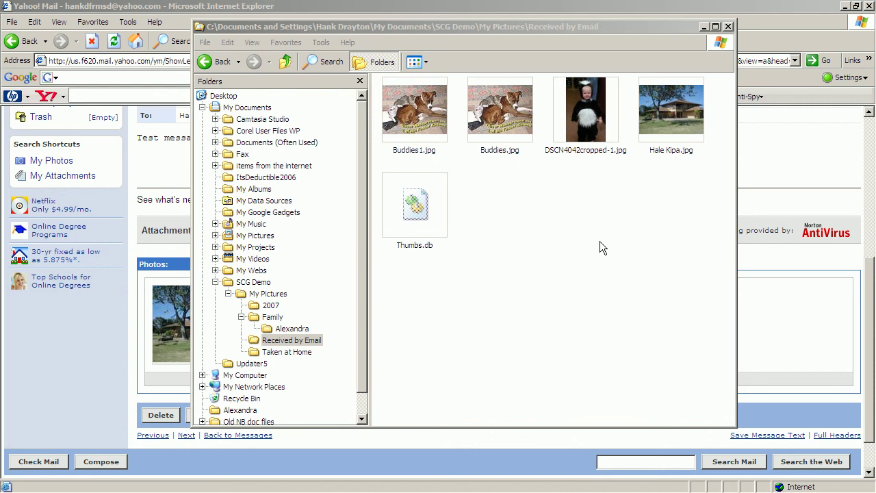
- Switch back to the Yahoo! Mail message, scan the photo attachment for viruses and start downloading it to disk
key("alt+Tab")
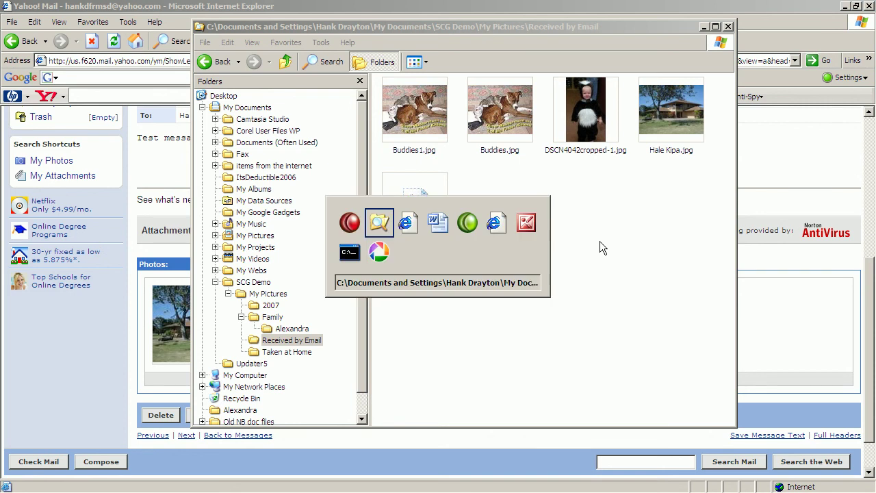
key("alt+Tab")
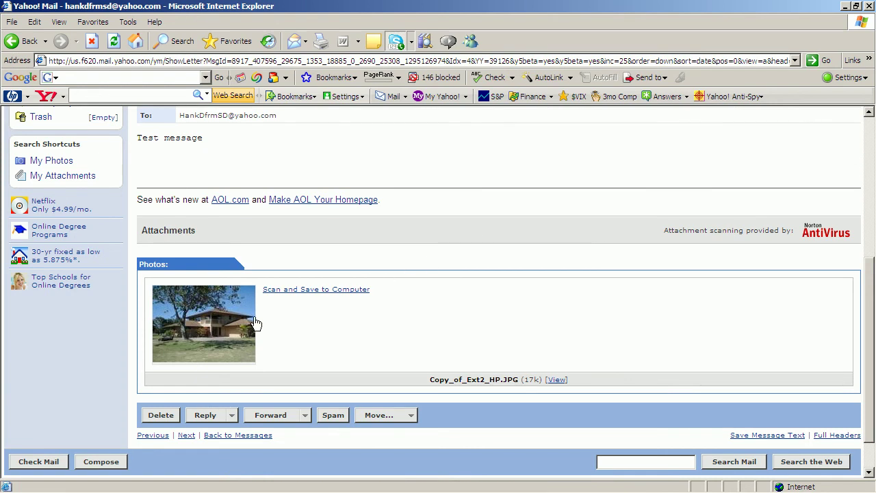
left_click(320, 293)
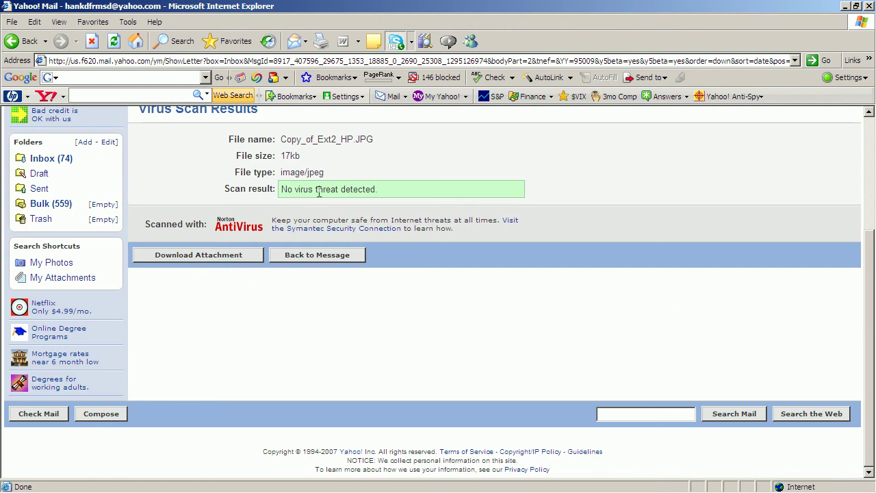
left_click(198, 255)
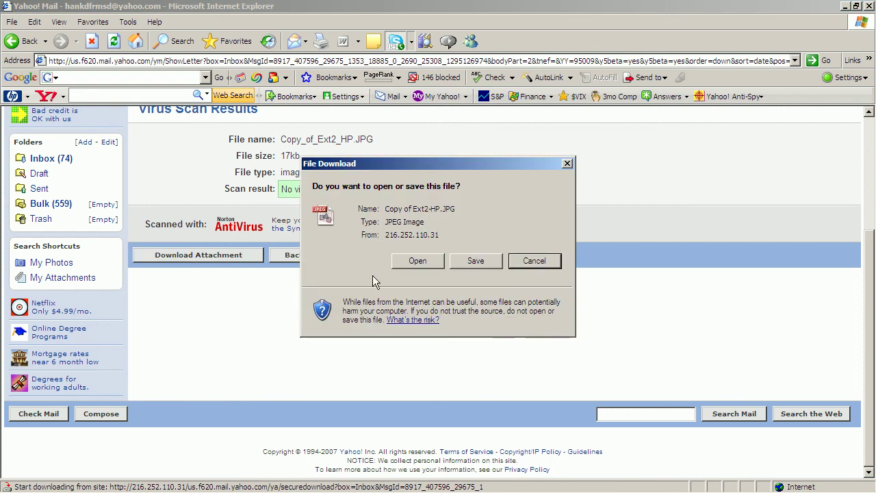
left_click(481, 260)
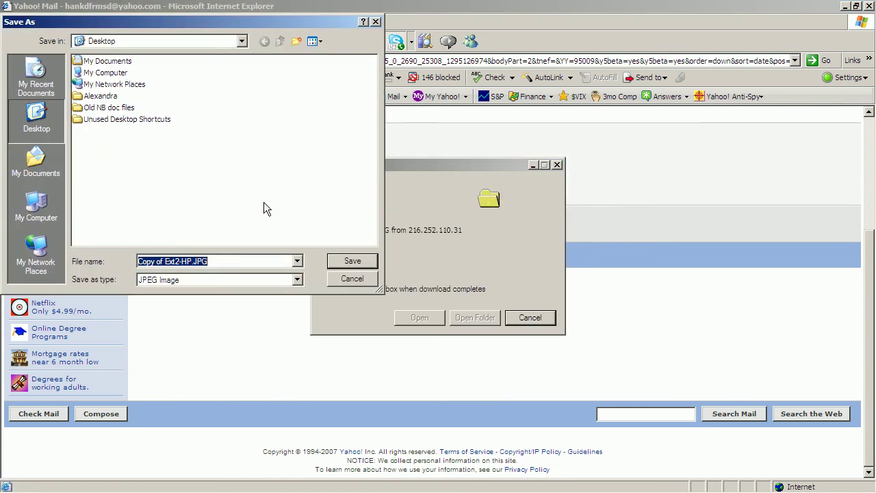
- Save the downloaded attachment as Hale Kipa in My Documents\SCG Demo\My Pictures\Taken at Home
double_click(81, 63)
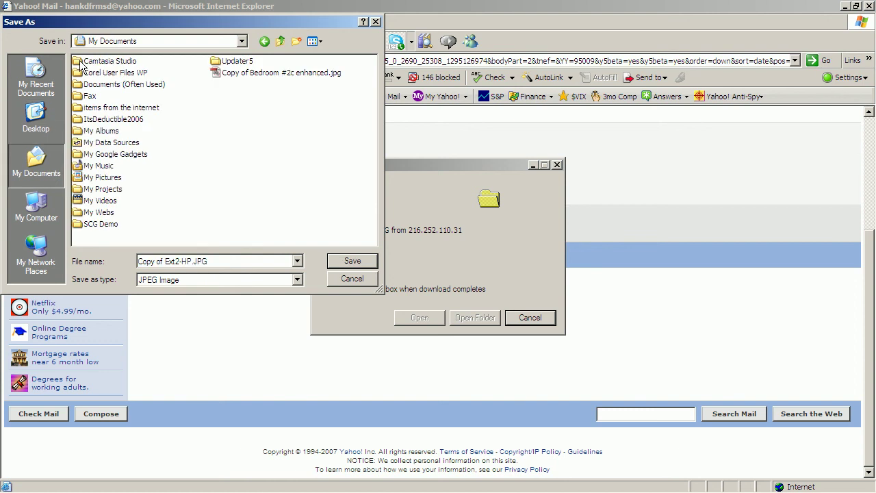
double_click(83, 223)
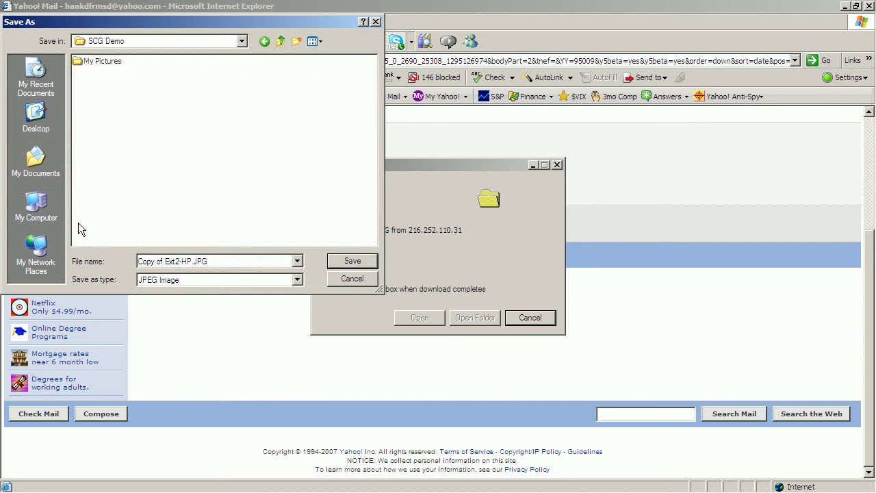
double_click(81, 63)
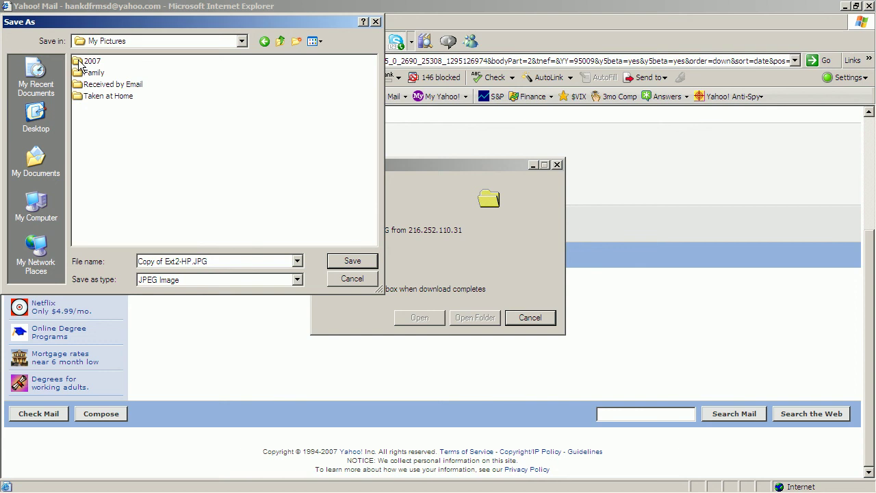
double_click(80, 99)
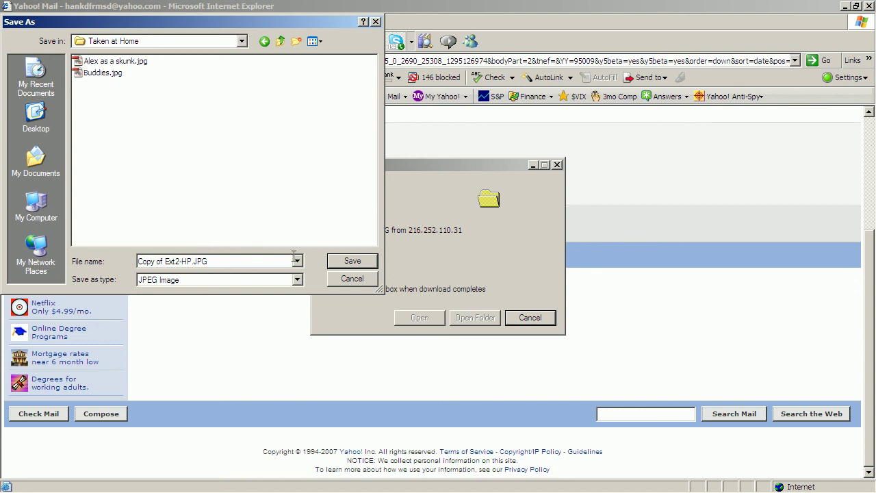
left_click(191, 261)
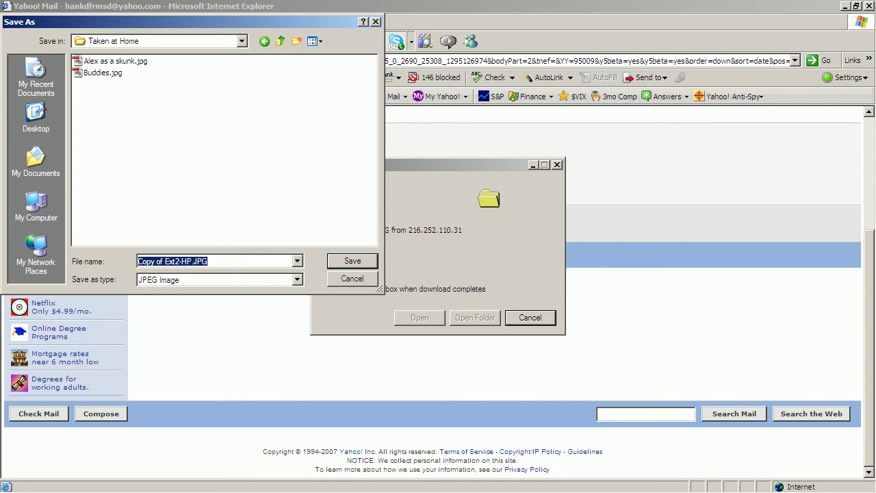
type("Hale Kipa")
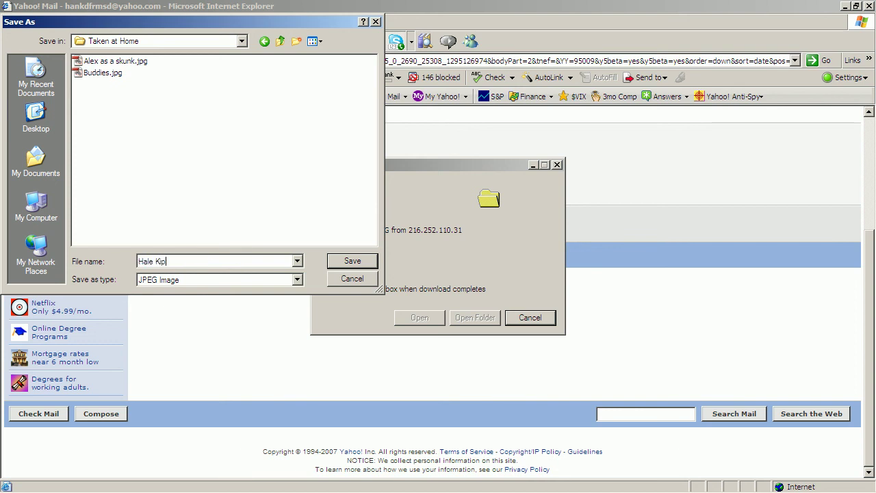
left_click(352, 260)
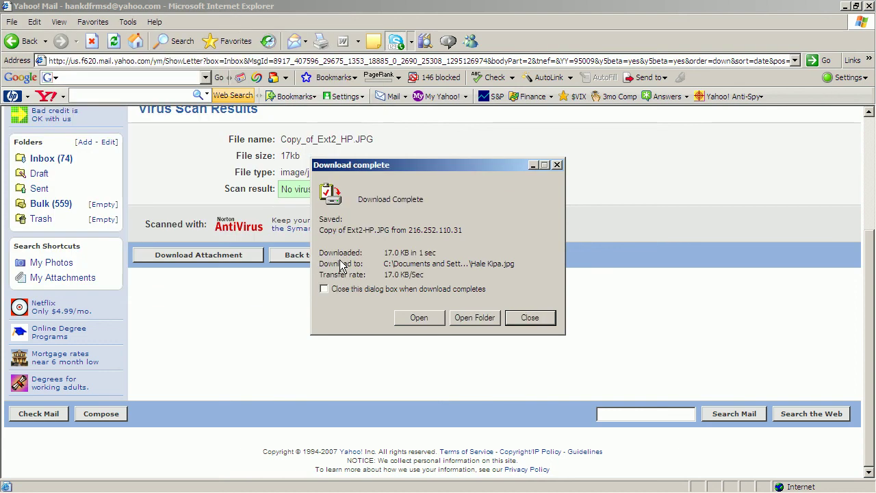
- Open the folder containing the downloaded picture and display it with the folder tree and the Thumbnails view
left_click(473, 318)
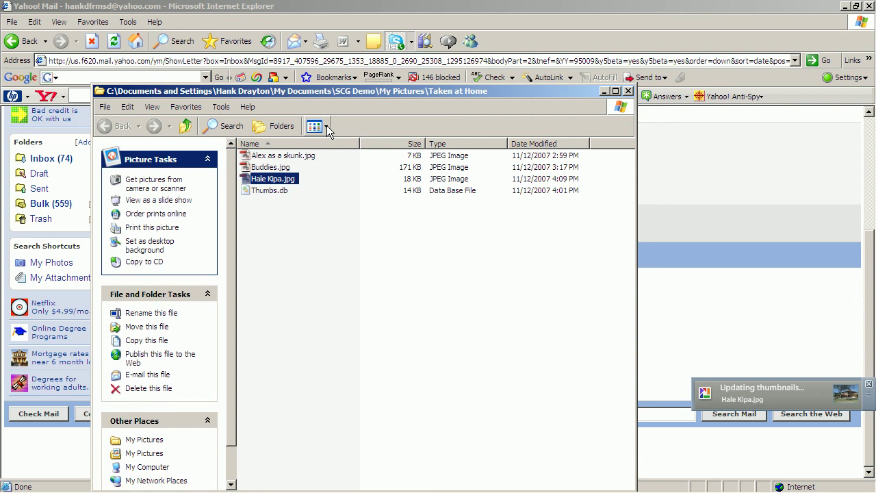
left_click(264, 131)
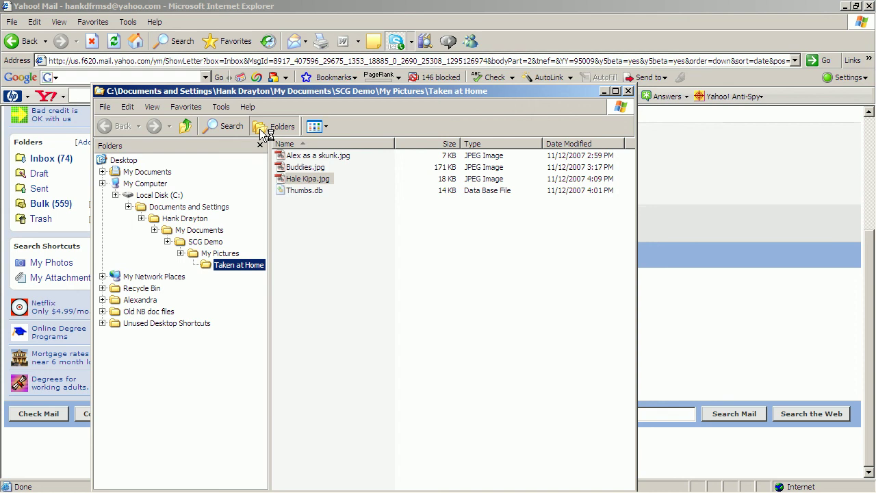
left_click(327, 130)
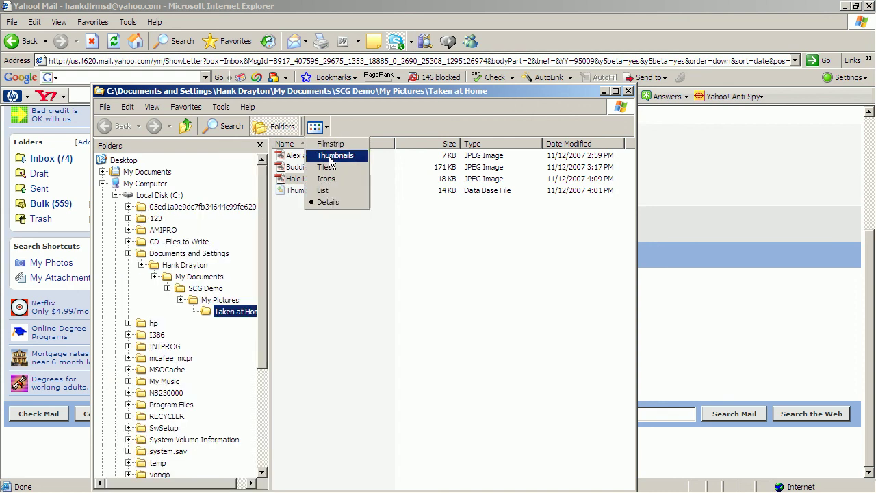
left_click(329, 158)
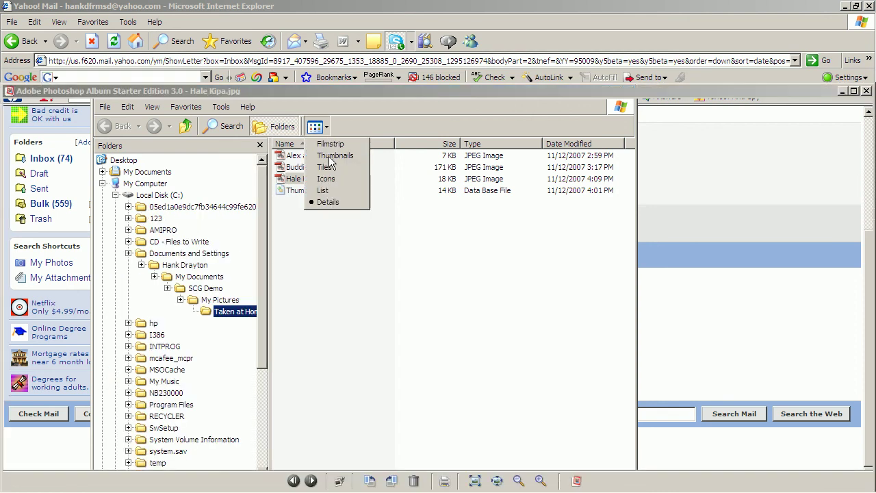